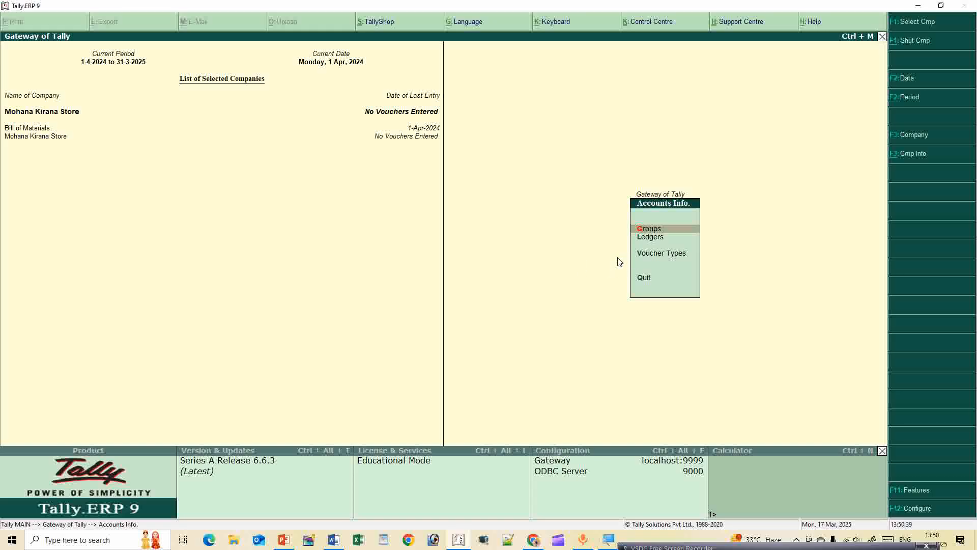
Step: Start a new single ledger in the accounts masters and enter the supplier's name, leaving the alias blank
key("Escape")
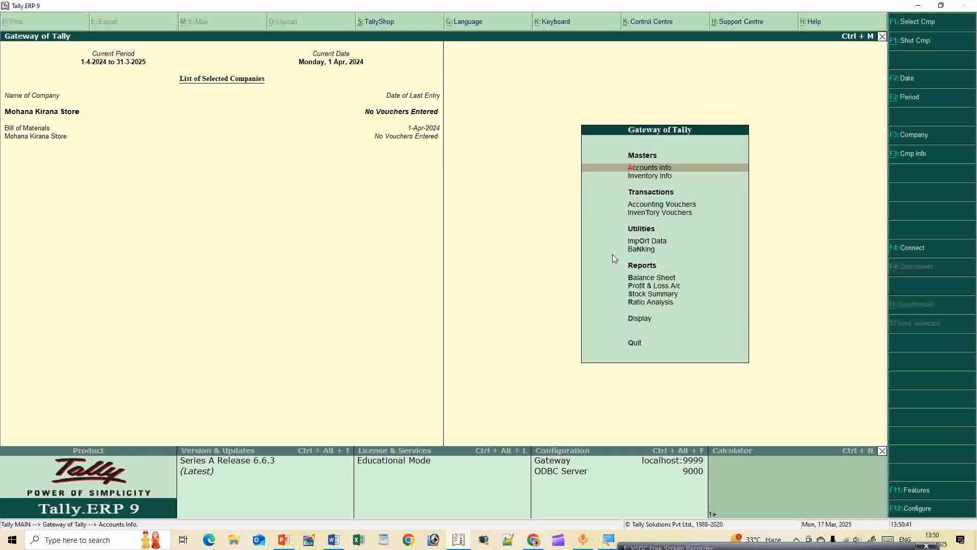
key("Return")
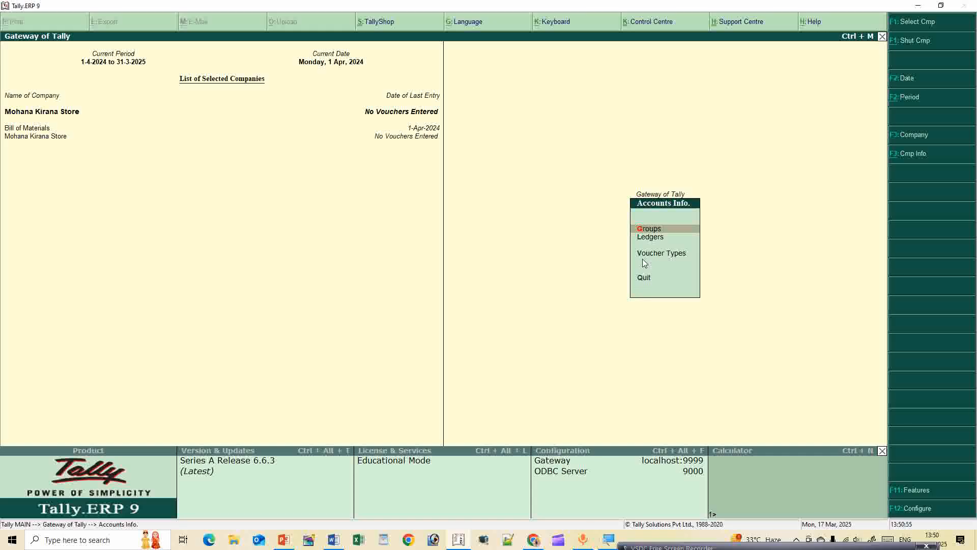
key("Down")
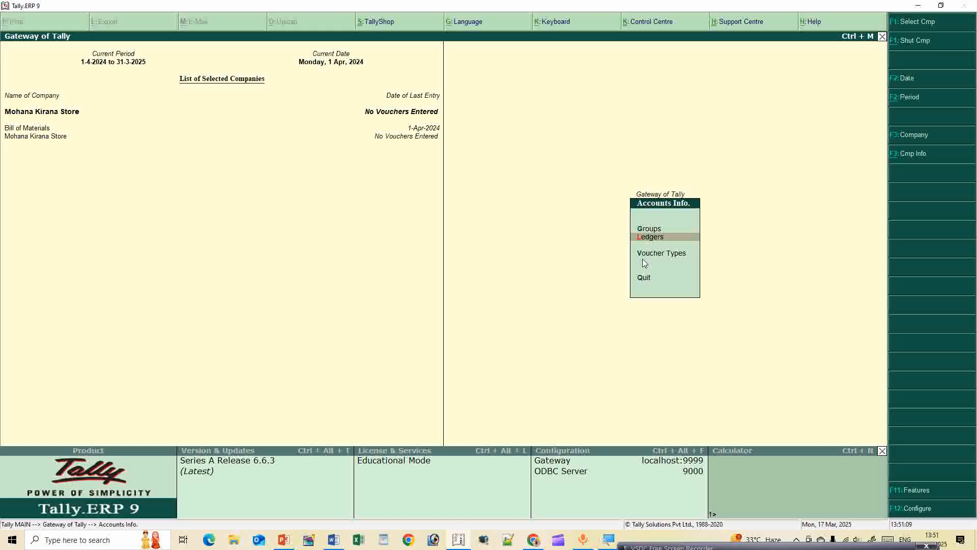
key("Return")
key("Return")
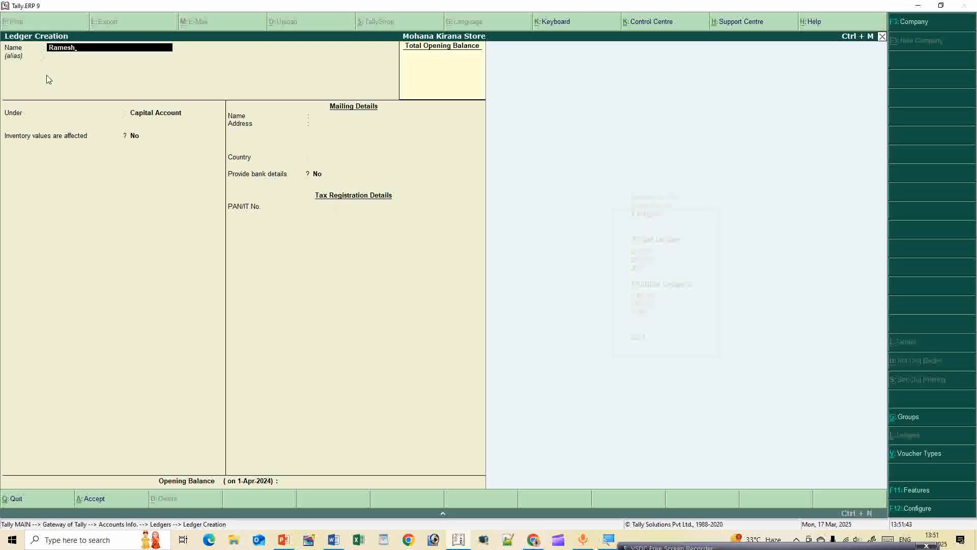
key("Return")
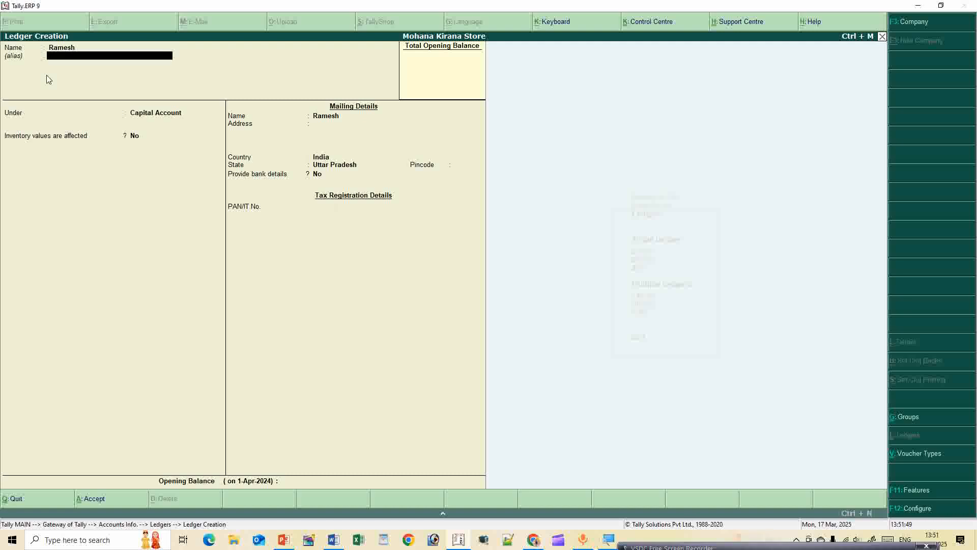
key("Return")
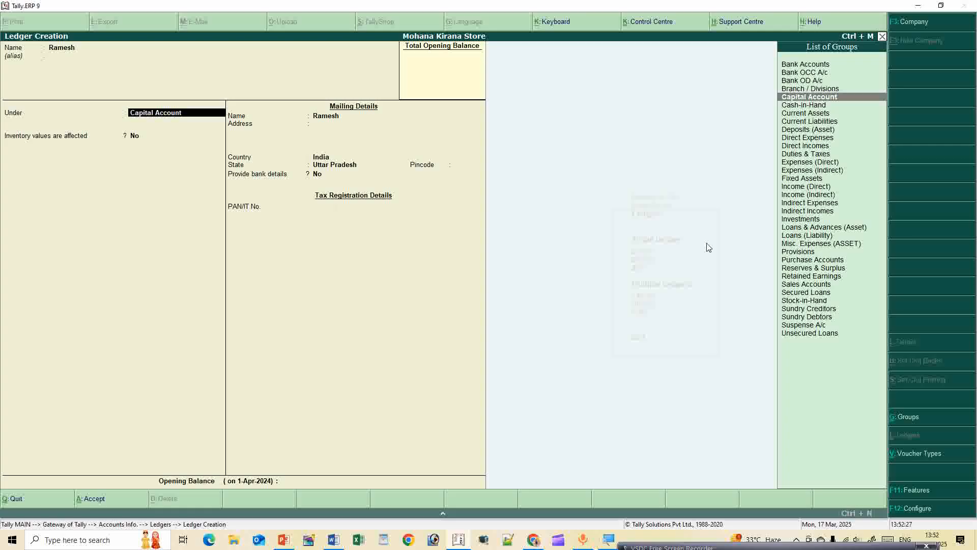
Step: Place the supplier ledger under the Sundry Creditors group
key("Down")
key("Down")
key("Down")
key("Down")
key("Down")
key("Down")
key("Down")
key("Down")
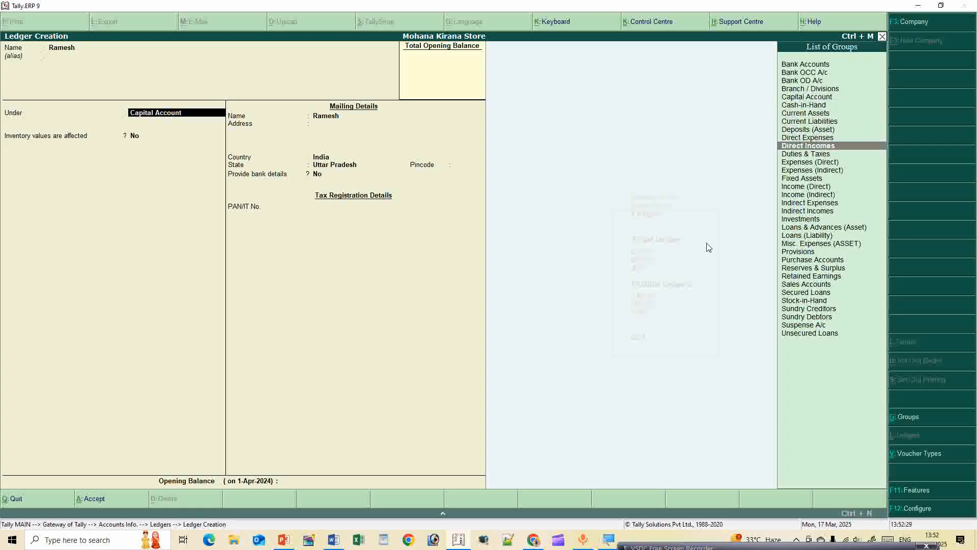
key("Down")
key("Down")
key("Down")
key("Down")
key("Down")
key("Down")
key("Down")
key("Down")
key("Down")
key("Down")
key("Down")
key("Down")
key("Down")
key("Down")
key("Down")
key("Down")
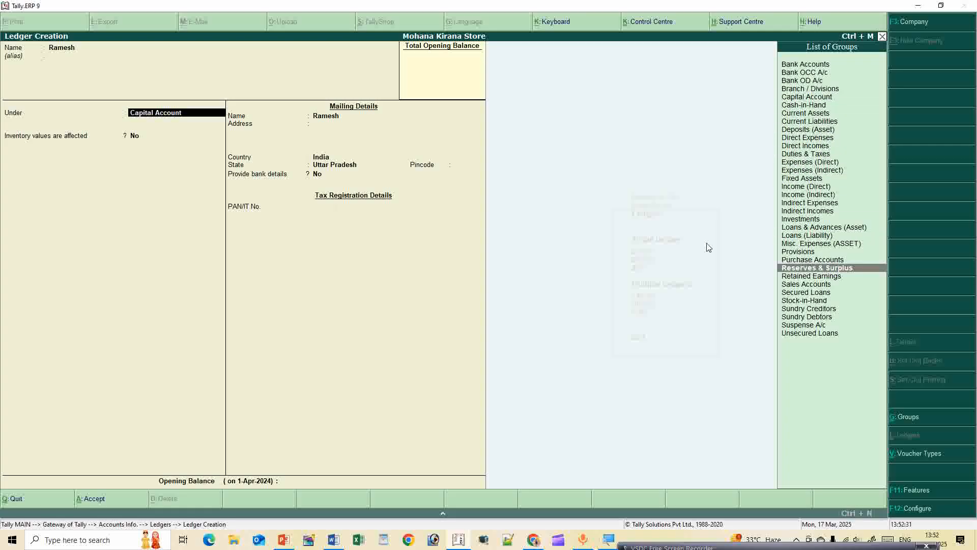
key("Down")
key("Down")
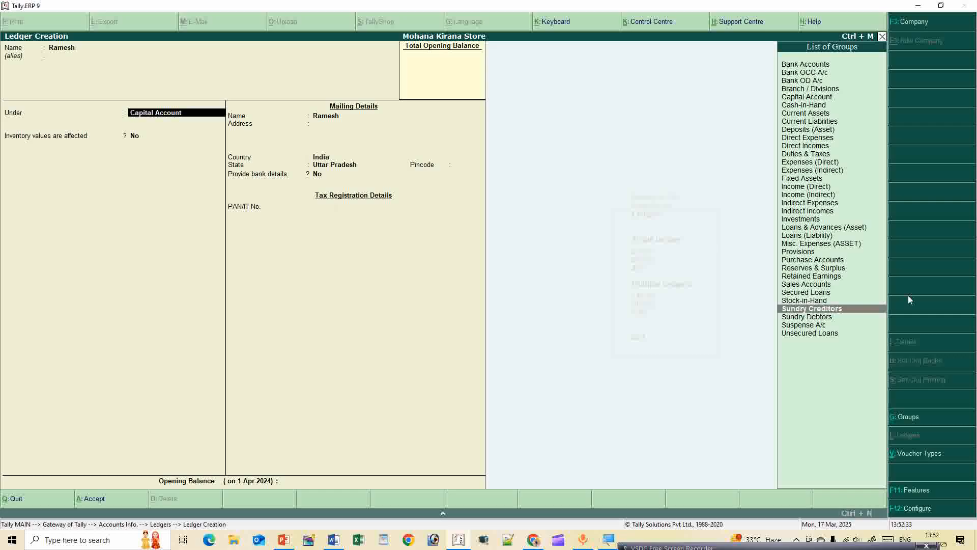
key("Return")
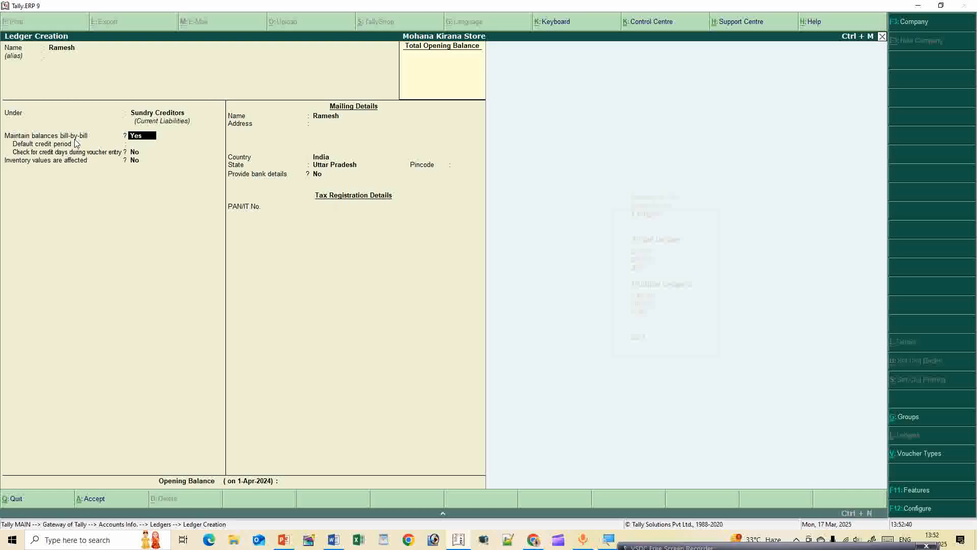
Step: Keep bill-by-bill balances at Yes, credit-days check and inventory values at No, and the default credit period blank
key("Return")
key("Return")
key("Return")
key("Return")
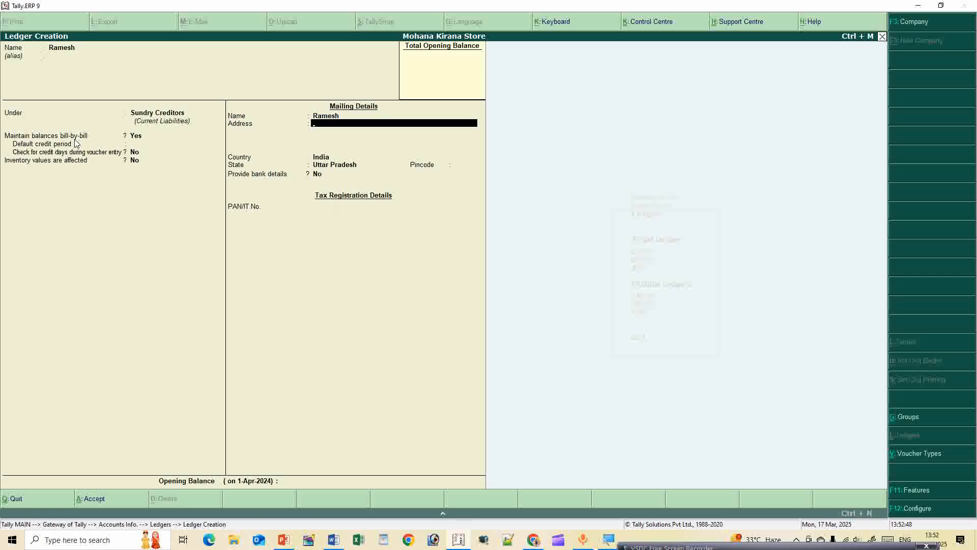
Step: Fill in the supplier's mailing address and pincode, keeping India and Uttar Pradesh as country and state
type("N")
key("BackSpace")
key("BackSpace")
type("Lun")
key("Return")
key("Return")
key("Return")
key("Return")
type("2254")
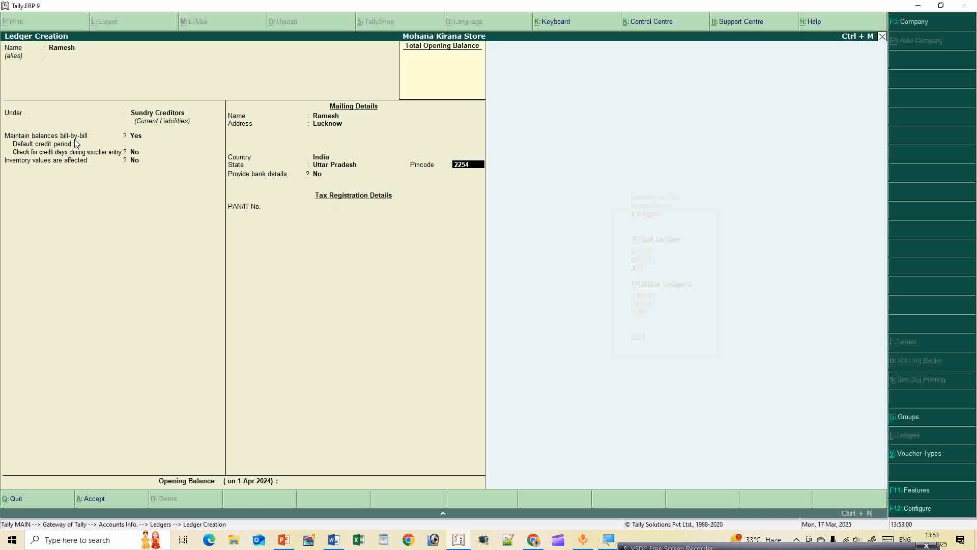
key("Return")
Step: Save the supplier ledger without bank details, PAN or opening balance, and leave ledger creation
key("Return")
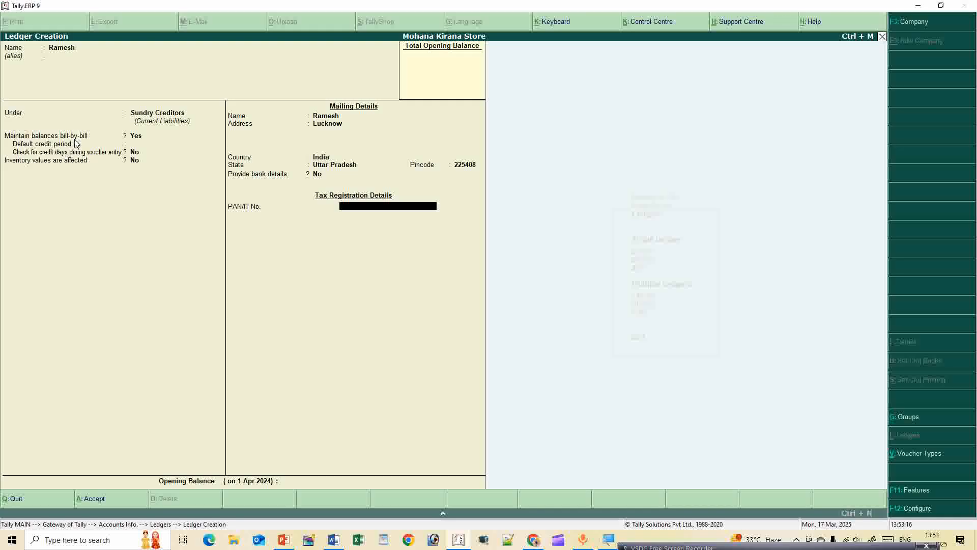
key("Return")
key("Return")
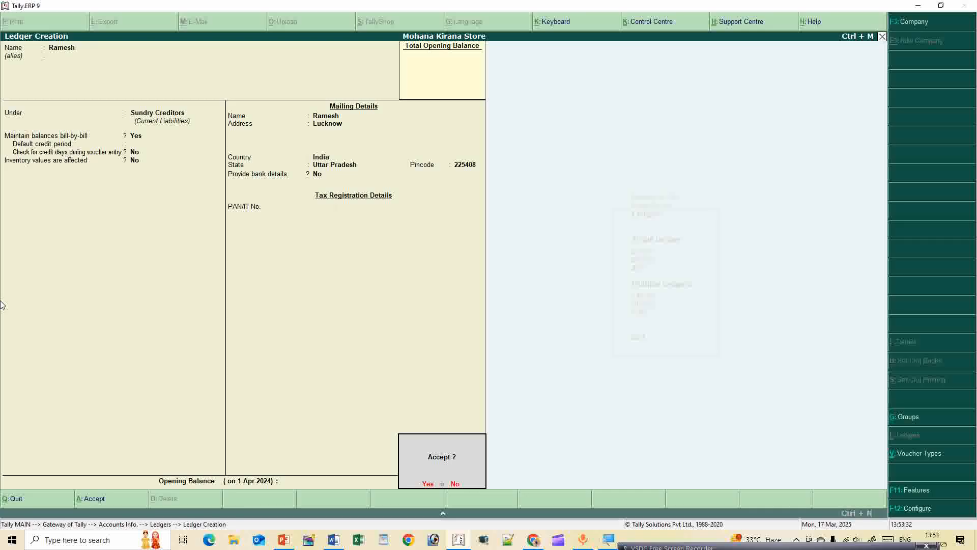
key("Return")
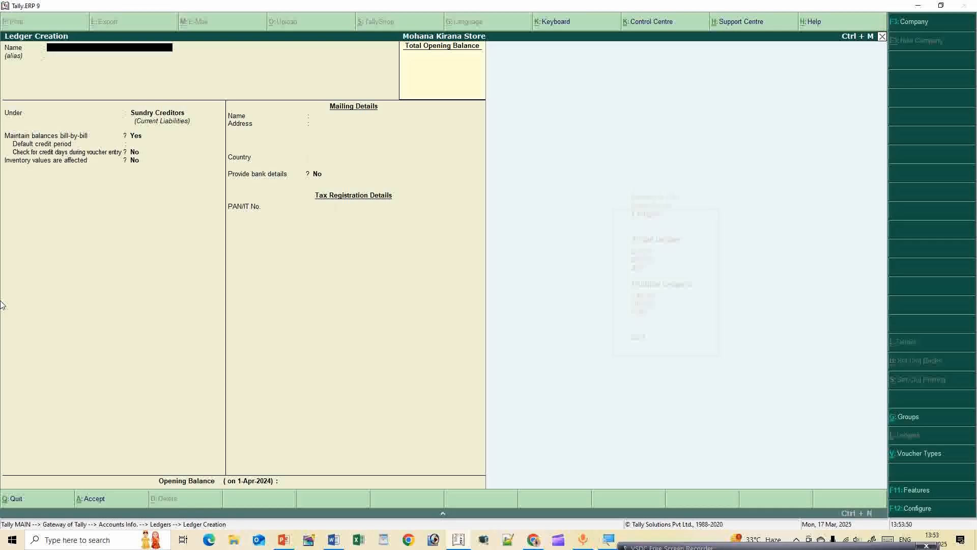
key("Escape")
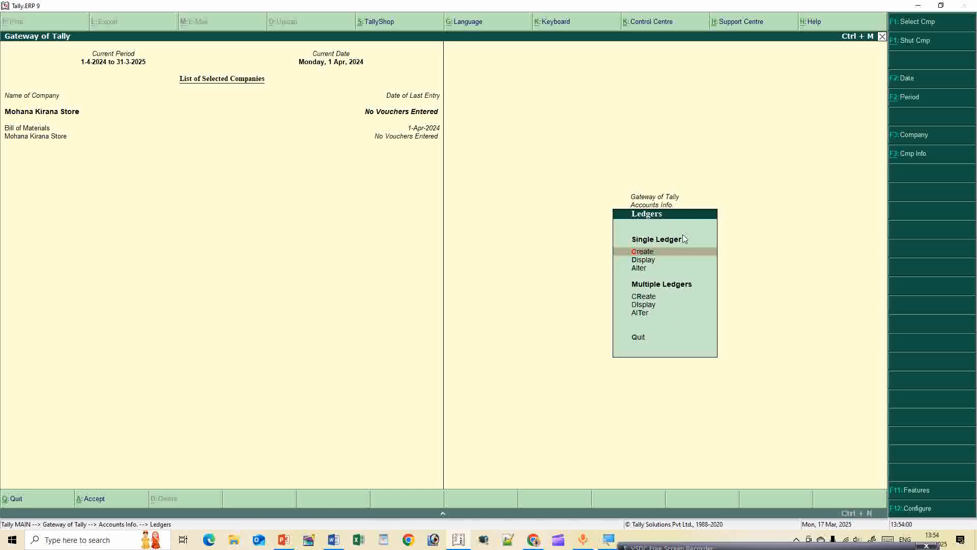
Step: Display the new supplier ledger to check its group and mailing details, and return to the ledger options
key("Down")
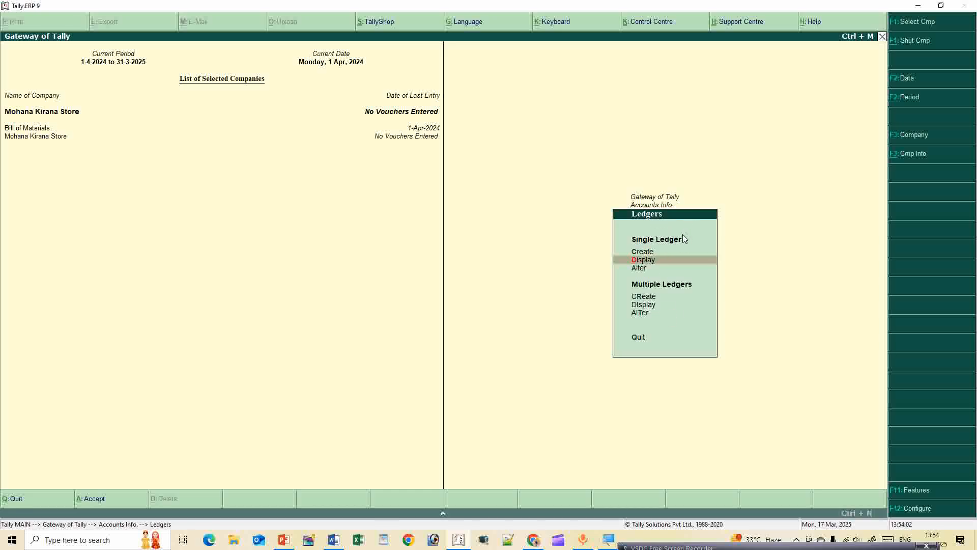
key("Up")
key("Down")
key("Up")
key("Down")
key("Up")
key("Down")
key("Up")
key("Down")
key("Return")
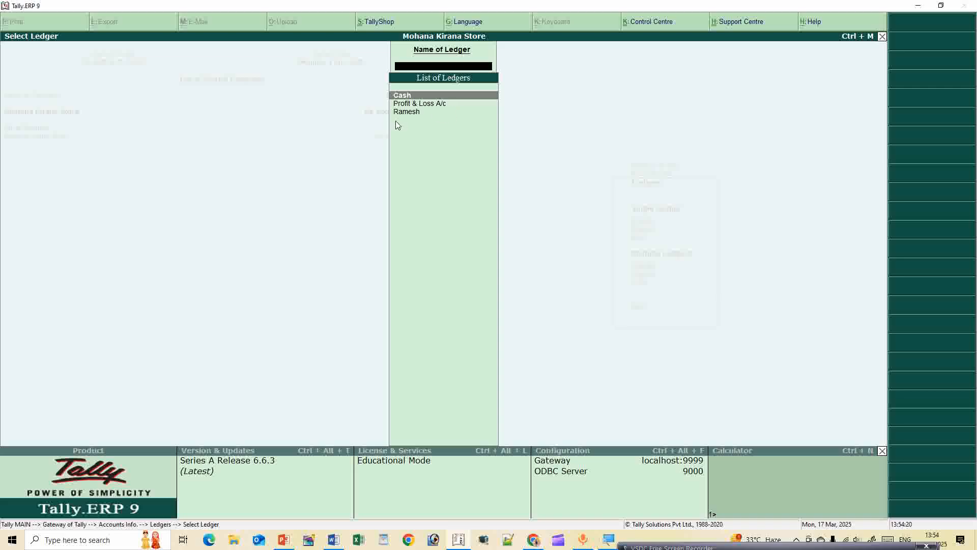
key("Down")
key("Down")
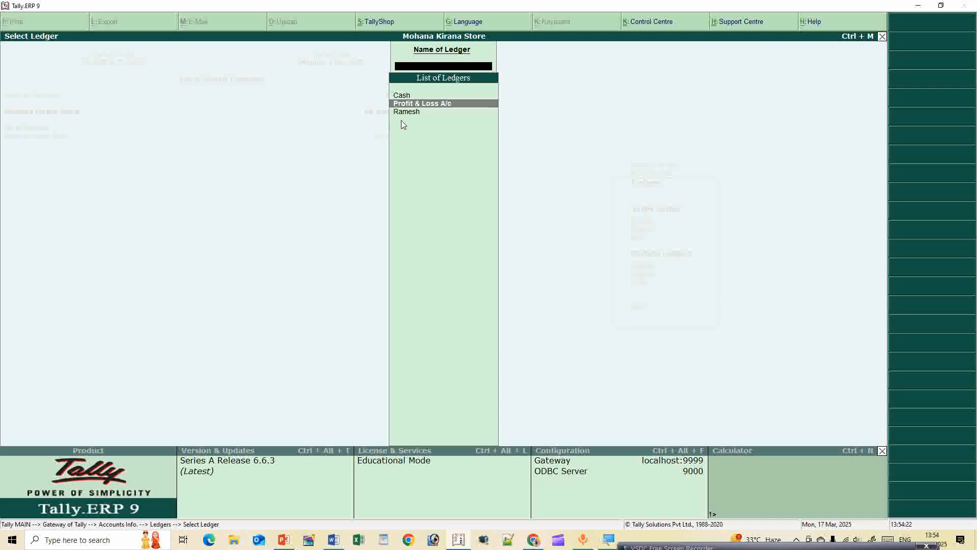
key("Return")
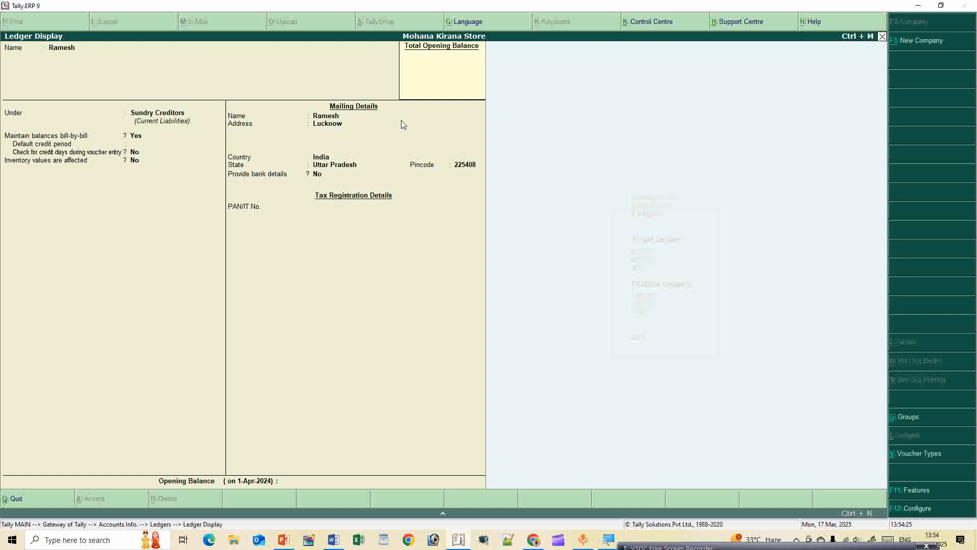
key("Escape")
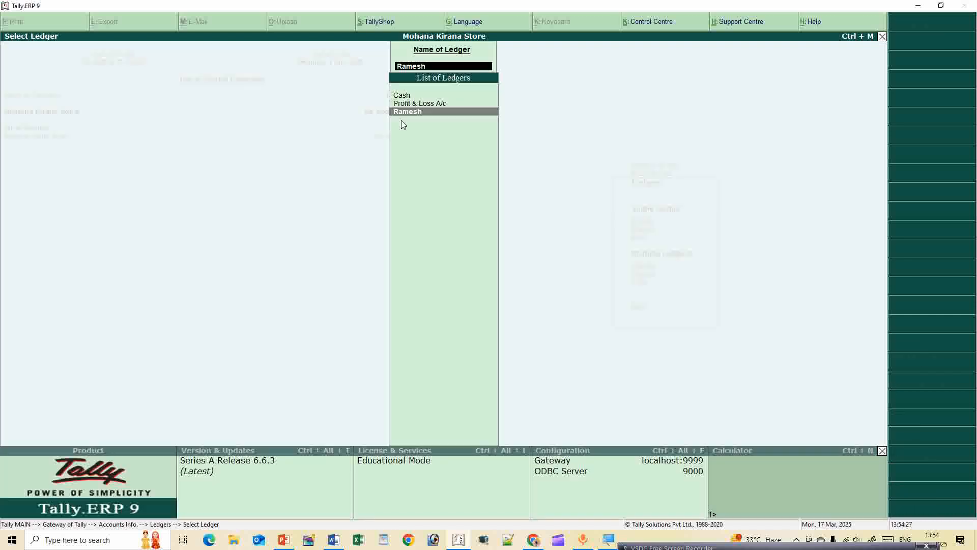
key("Escape")
Step: Start another single ledger named Purchase, leaving the alias blank
key("Up")
key("Return")
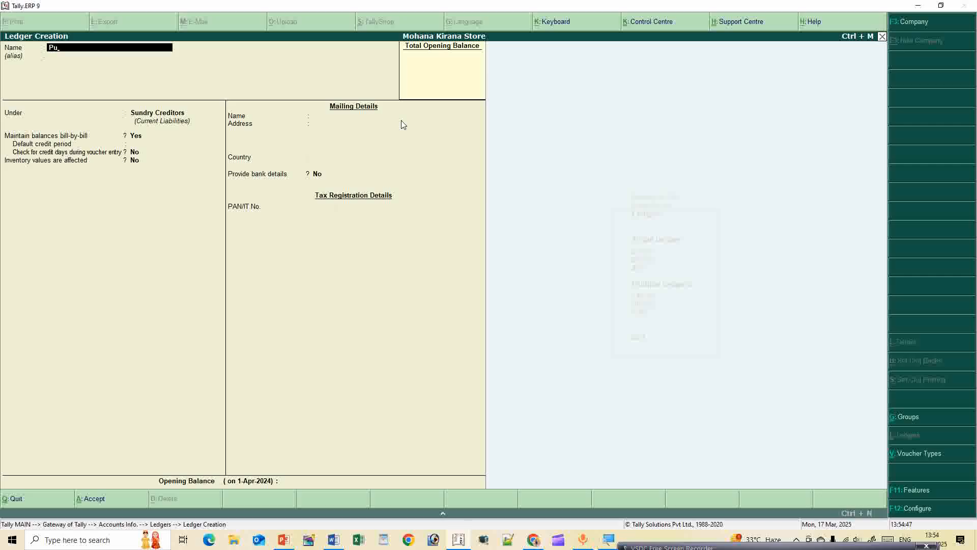
type("chase")
key("Return")
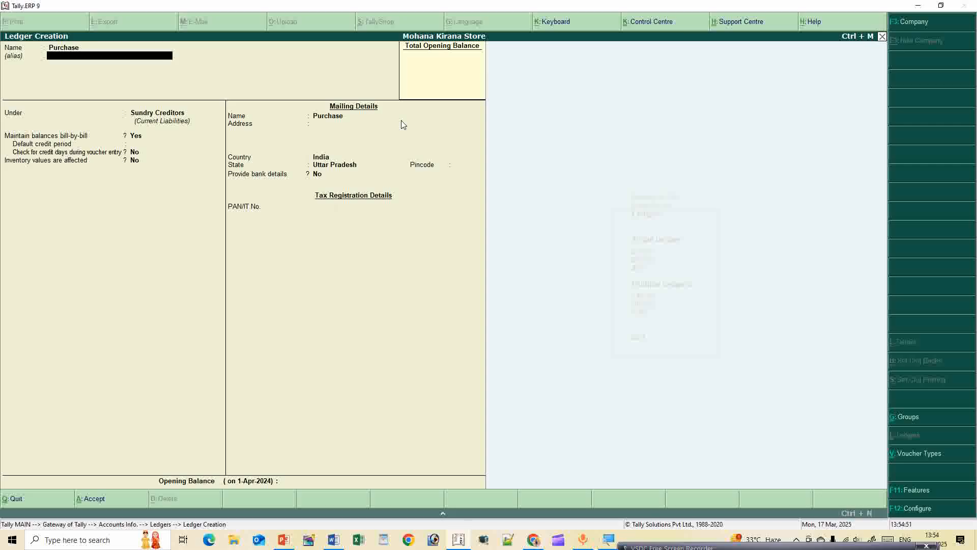
key("Return")
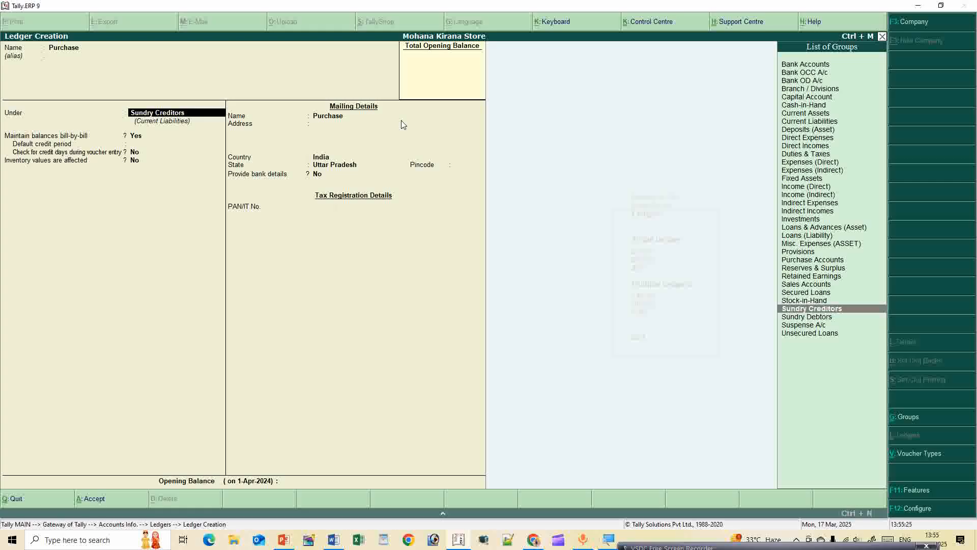
Step: Place the Purchase ledger under the Purchase Accounts group
type("P")
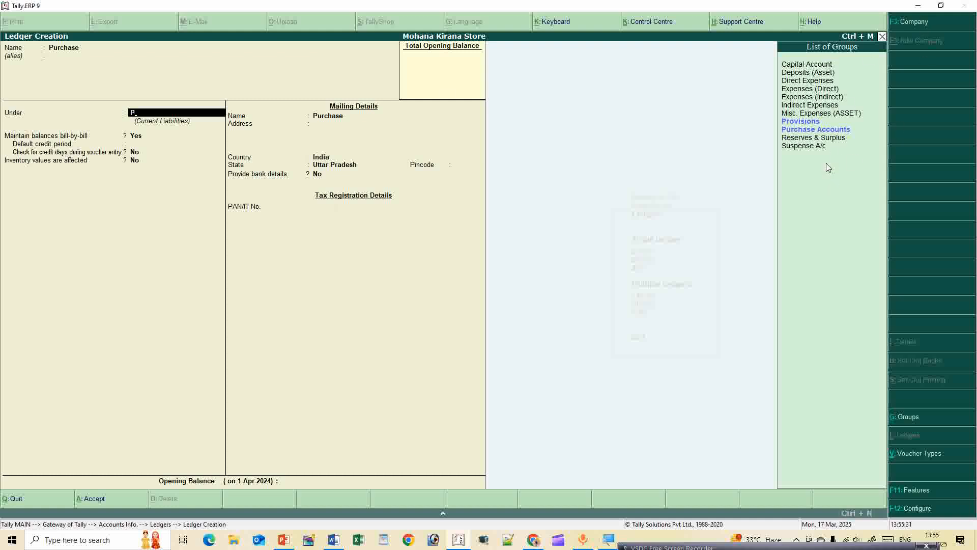
left_click(802, 131)
key("BackSpace")
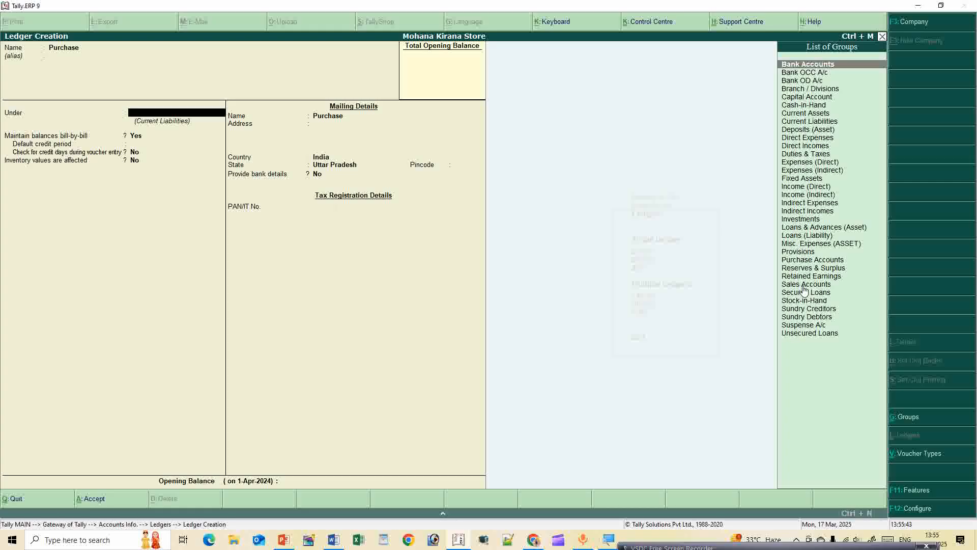
type("P")
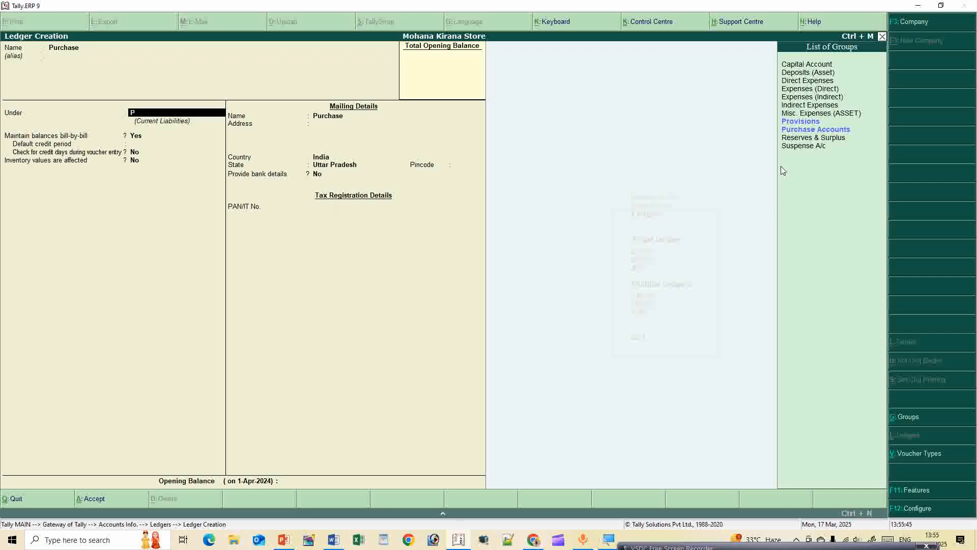
left_click(800, 130)
left_click(800, 131)
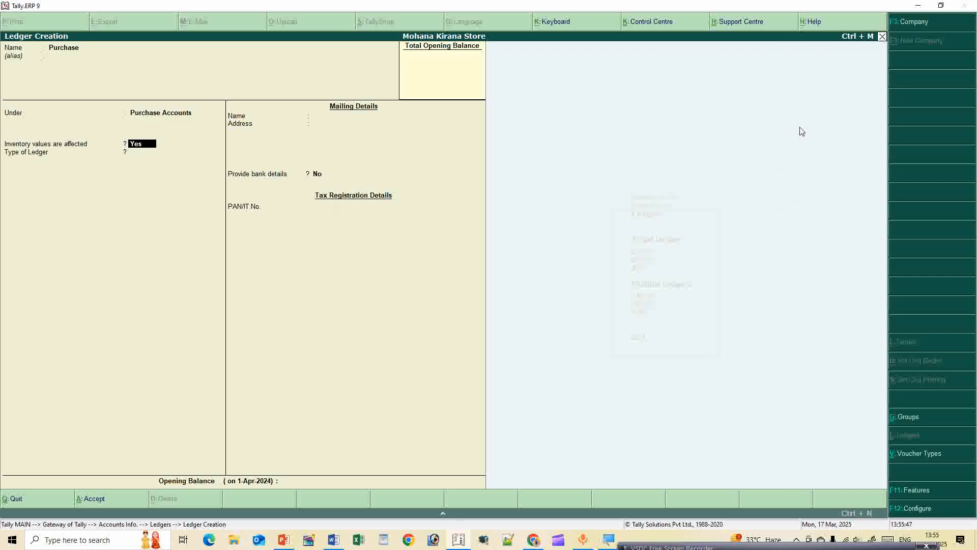
Step: Save the Purchase ledger with inventory values affected set to Yes, ledger type Not Applicable and no opening balance
key("Return")
key("Return")
key("Return")
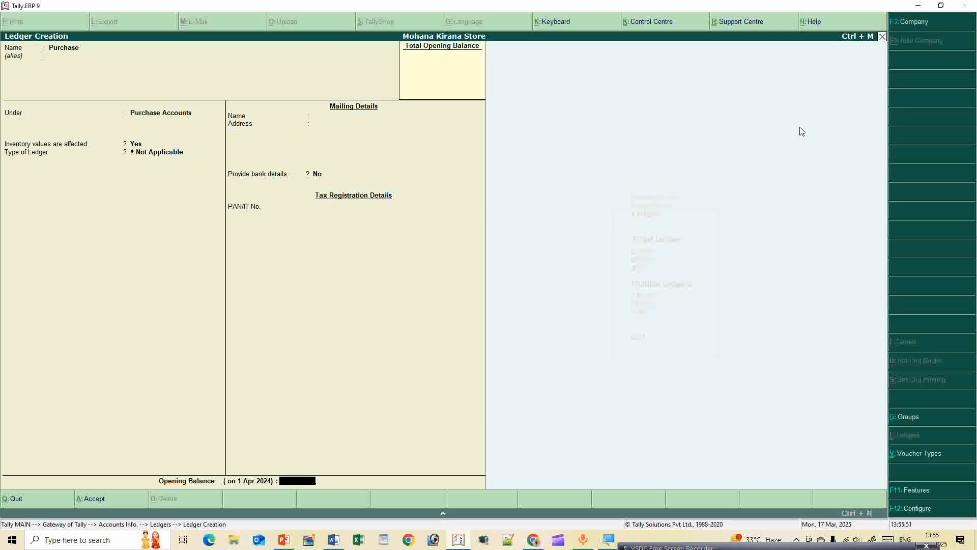
key("Return")
key("Return")
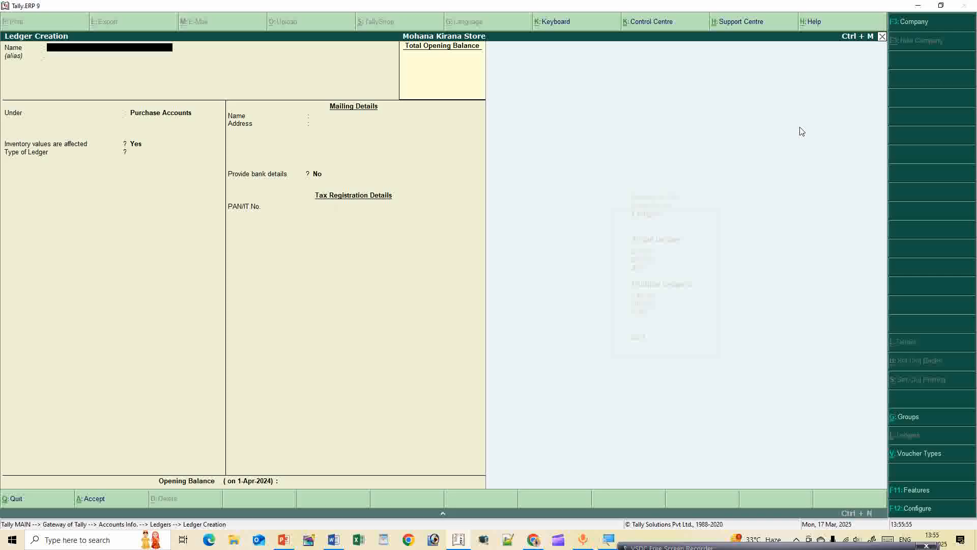
key("Escape")
Step: Return to the Gateway of Tally and open a new Purchase accounting voucher
key("Return")
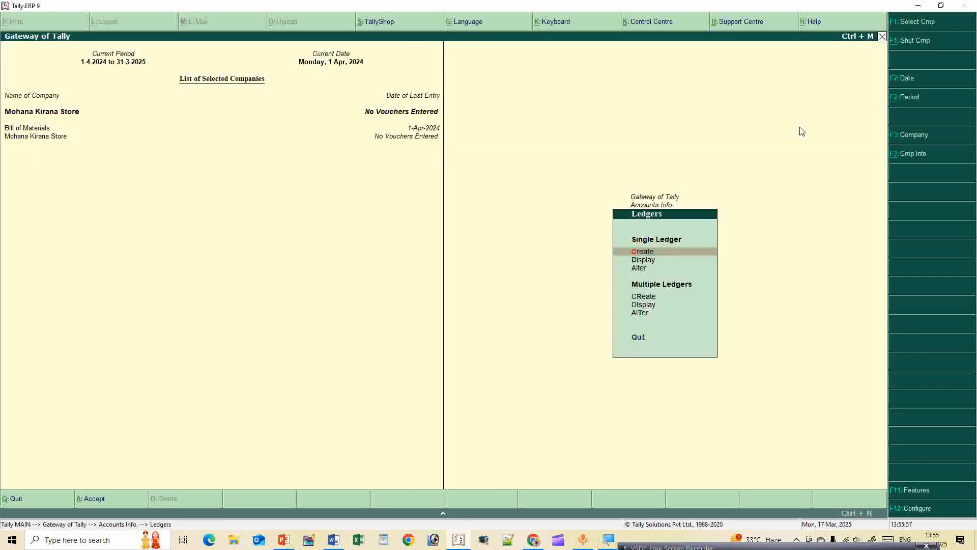
key("Escape")
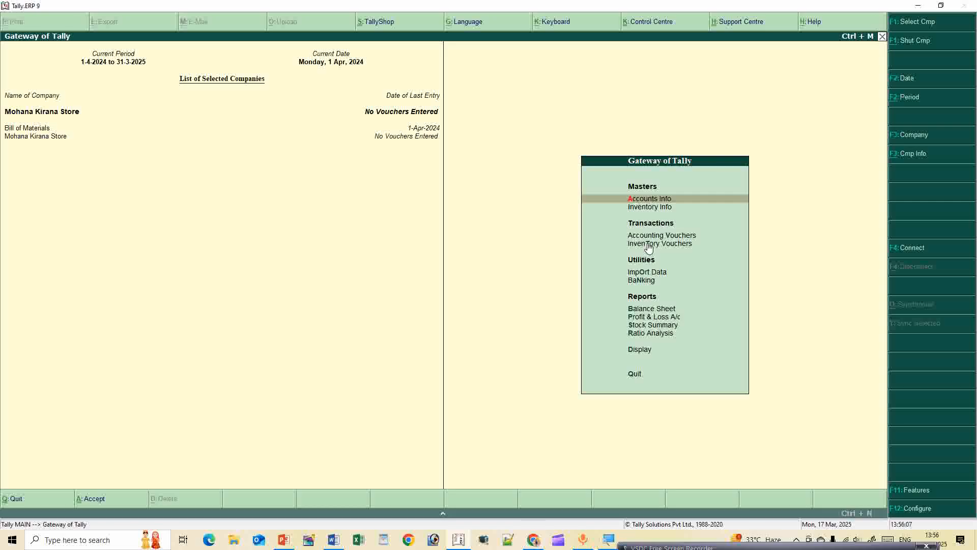
key("Down")
key("Down")
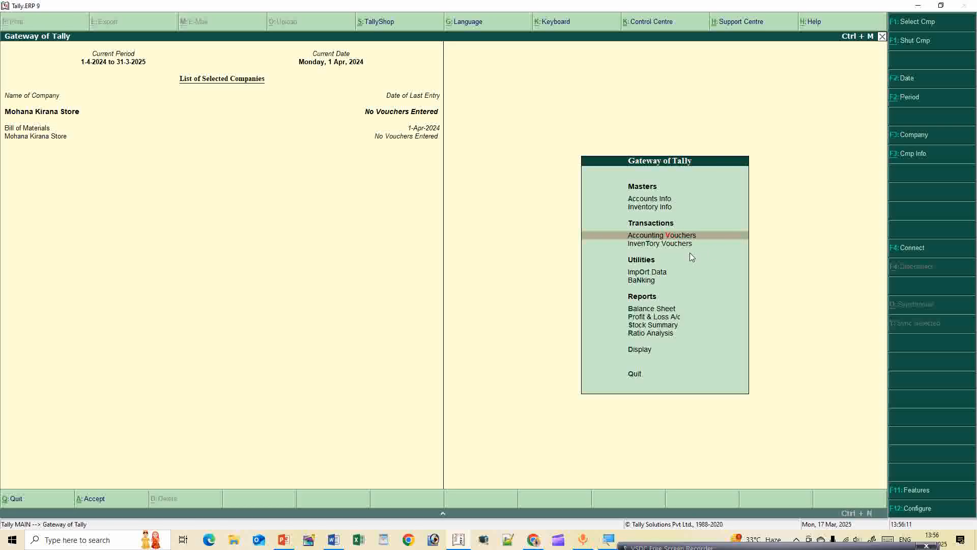
left_click(658, 237)
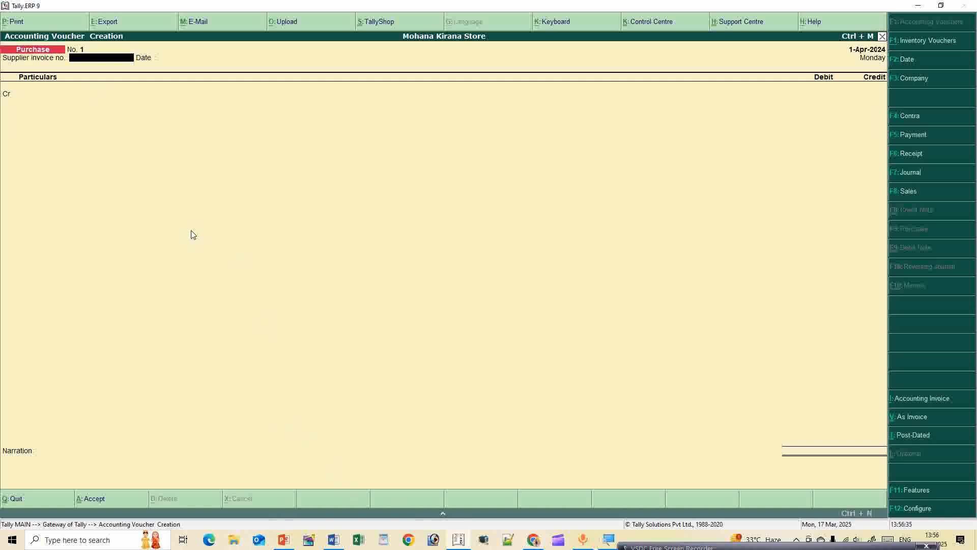
Step: Switch to the Tally erp day 2 presentation in PowerPoint to view the purchase example
left_click(284, 541)
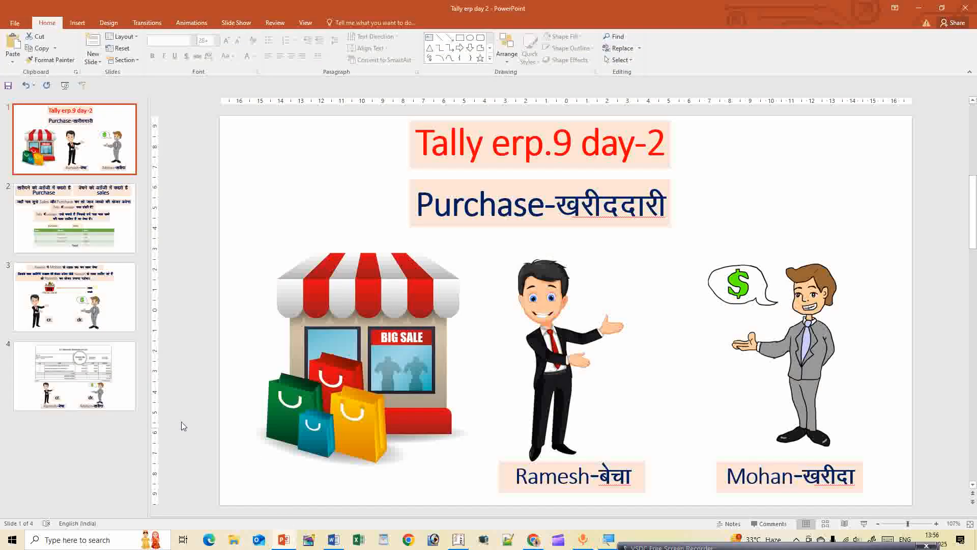
Step: View the sample invoice on slide 4, then switch back to the purchase voucher in Tally.ERP 9
left_click(97, 379)
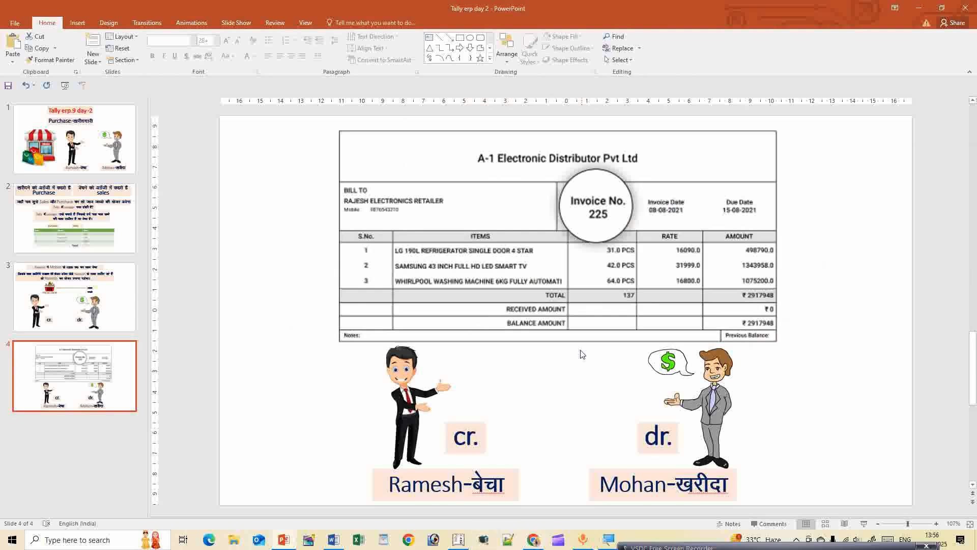
left_click(461, 541)
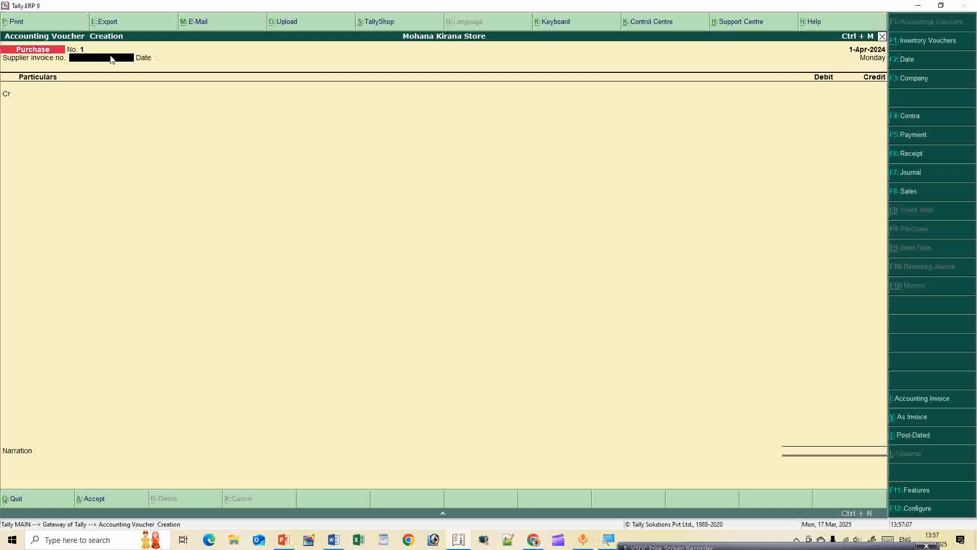
Step: Set the purchase voucher's supplier invoice number to 11 and keep 1-Apr-2024 as its date
type("11")
key("Return")
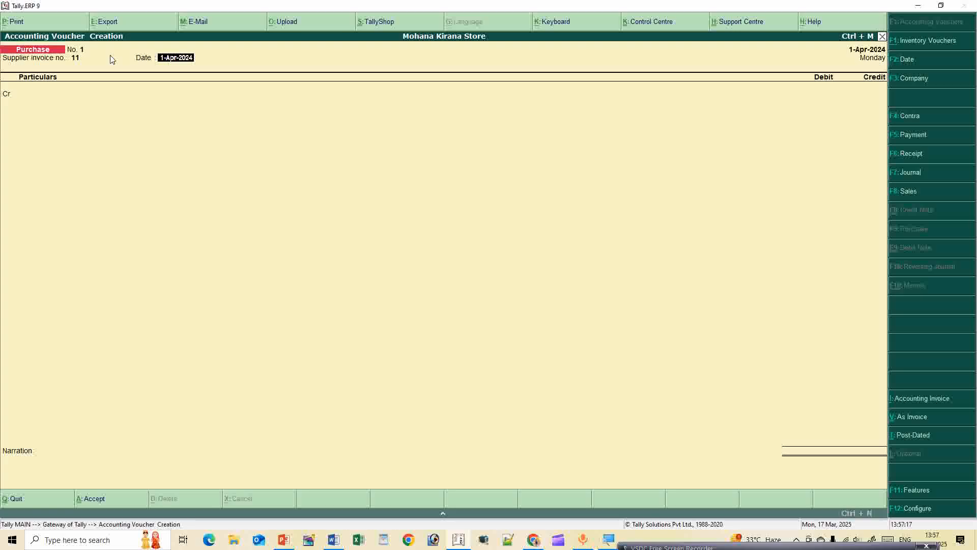
key("Return")
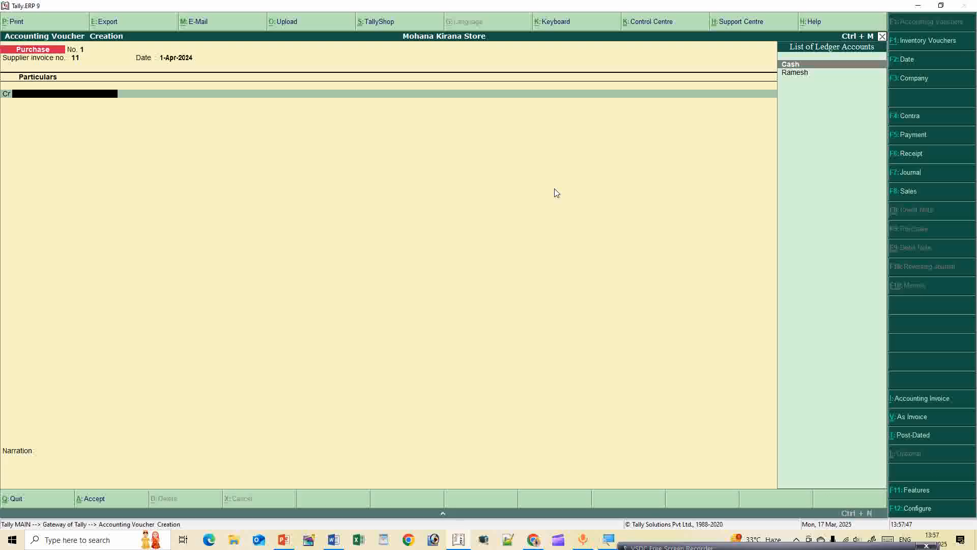
Step: Choose the supplier's ledger as the credited account and accept the supplier details without a sales tax number
left_click(800, 73)
left_click(801, 73)
key("Return")
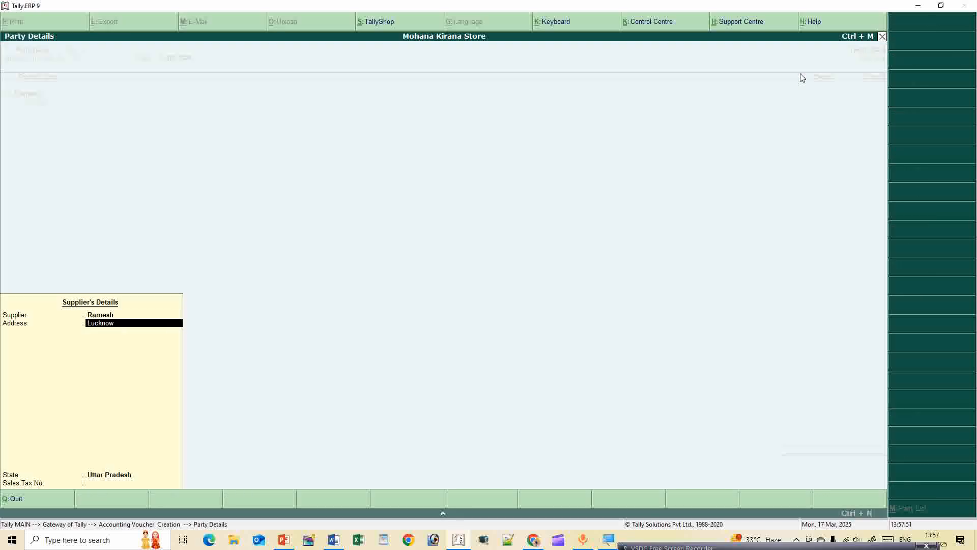
key("Return")
key("Return")
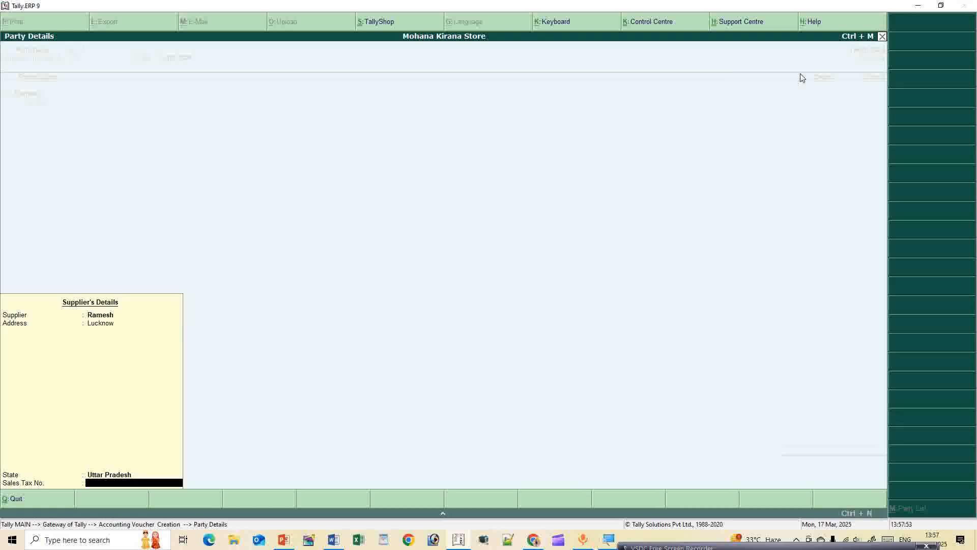
key("Return")
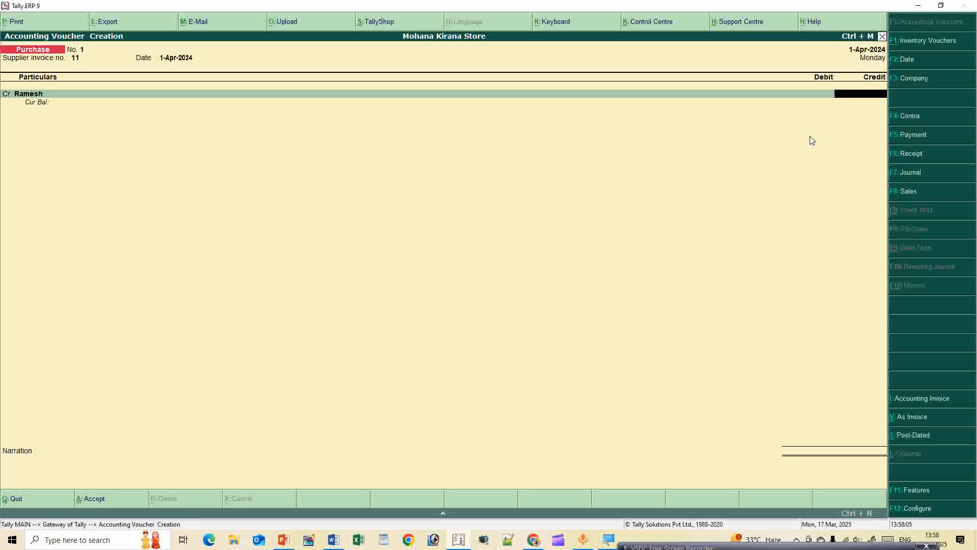
Step: Credit the supplier with 1,000 and allocate the full amount to New Ref 11 in the bill-wise details
type("10000")
key("BackSpace")
key("Return")
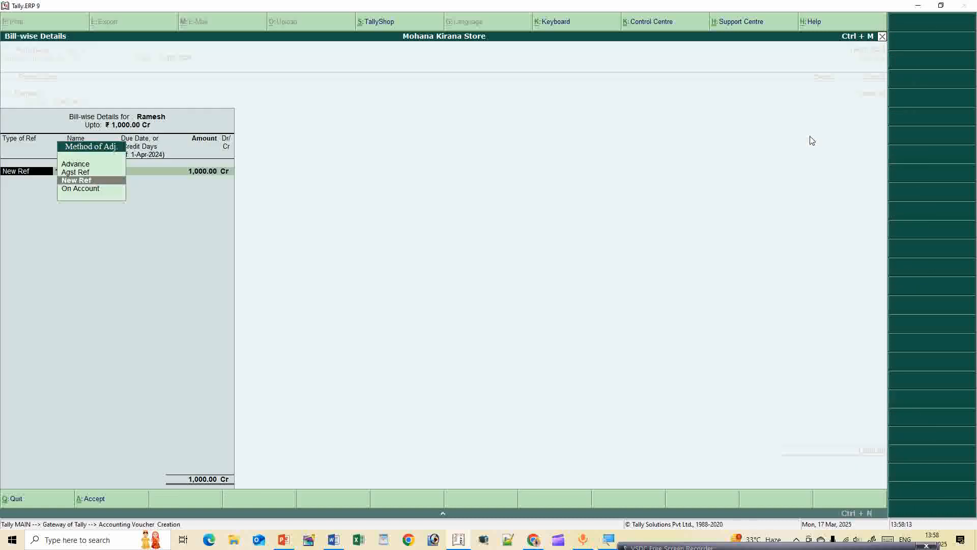
key("Return")
key("Return")
key("Return")
key("Return")
key("Return")
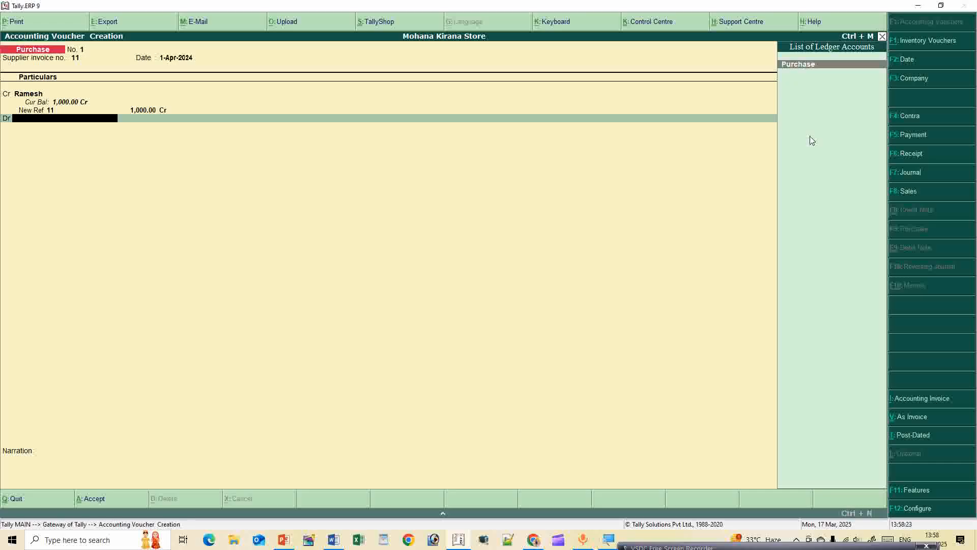
Step: Debit the Purchase ledger with 1,000 without allocating inventory items, and save the voucher without a narration
left_click(814, 66)
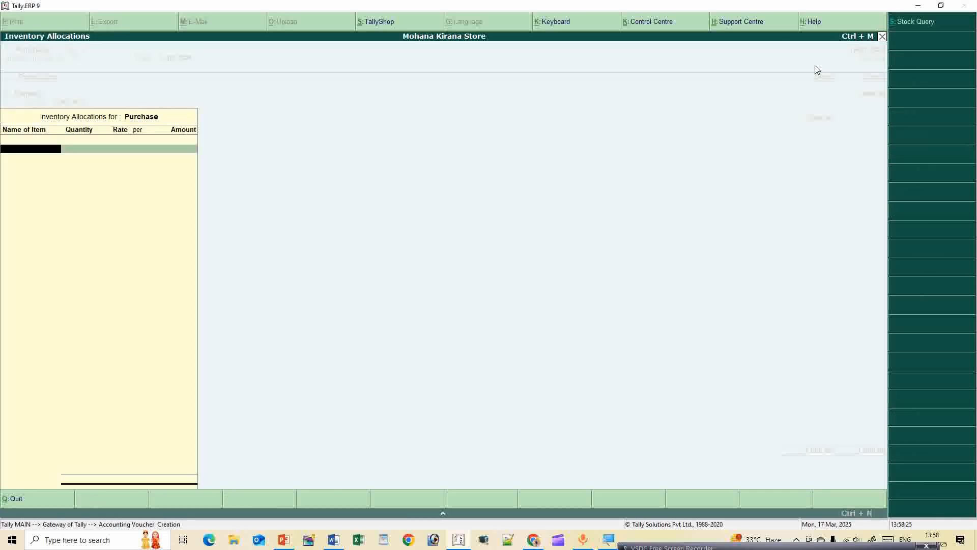
key("Escape")
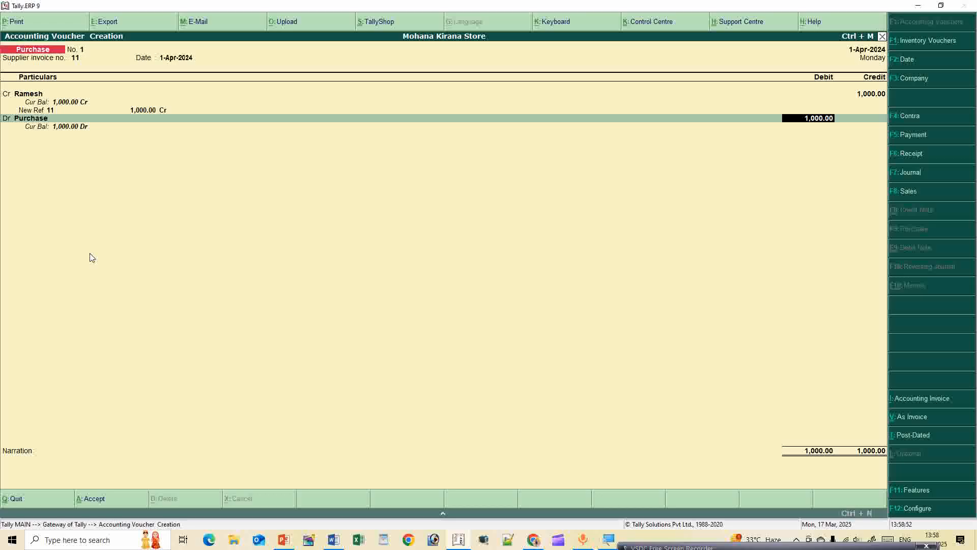
key("Return")
key("Return")
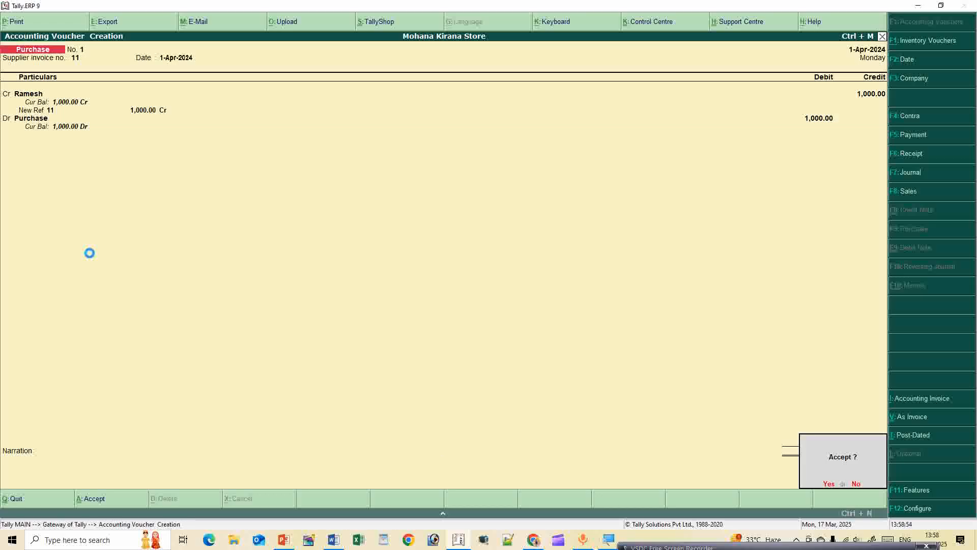
key("Return")
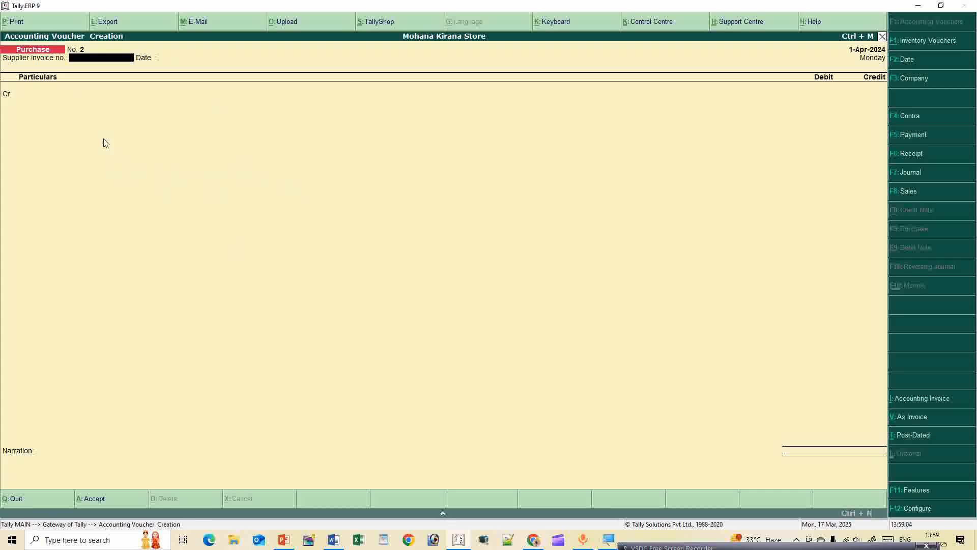
Step: Switch purchase voucher 2 to invoice mode and set supplier invoice number 0 with the date 1-Apr-2024
left_click(914, 419)
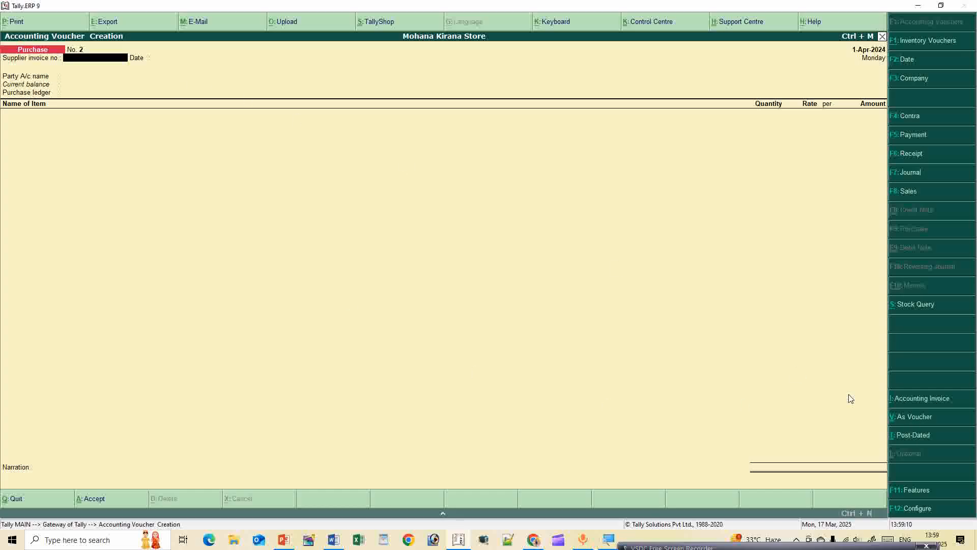
left_click(923, 418)
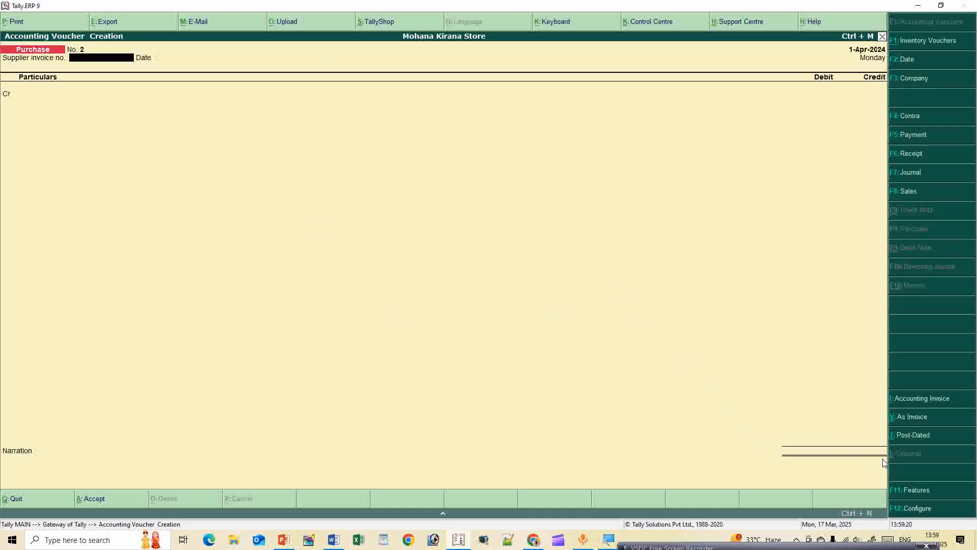
left_click(921, 418)
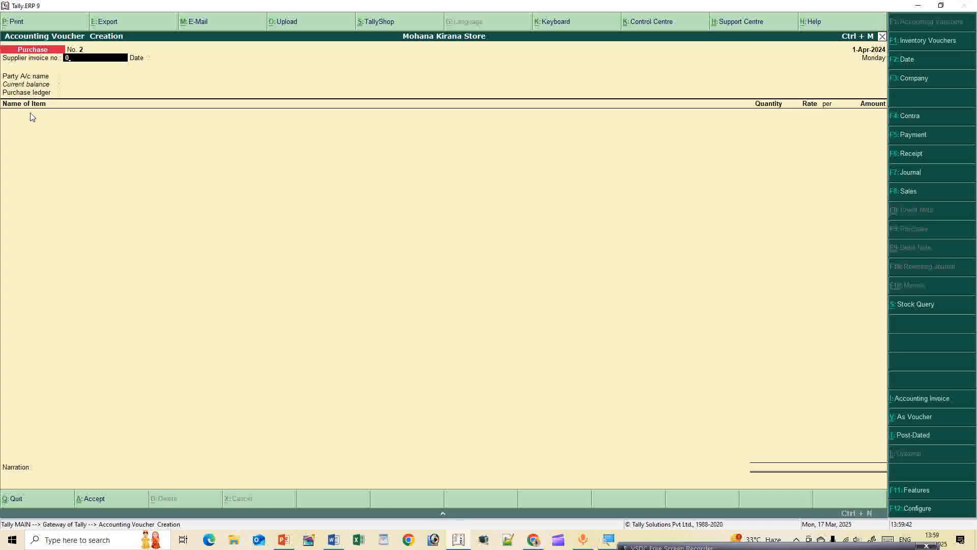
key("Return")
key("Return")
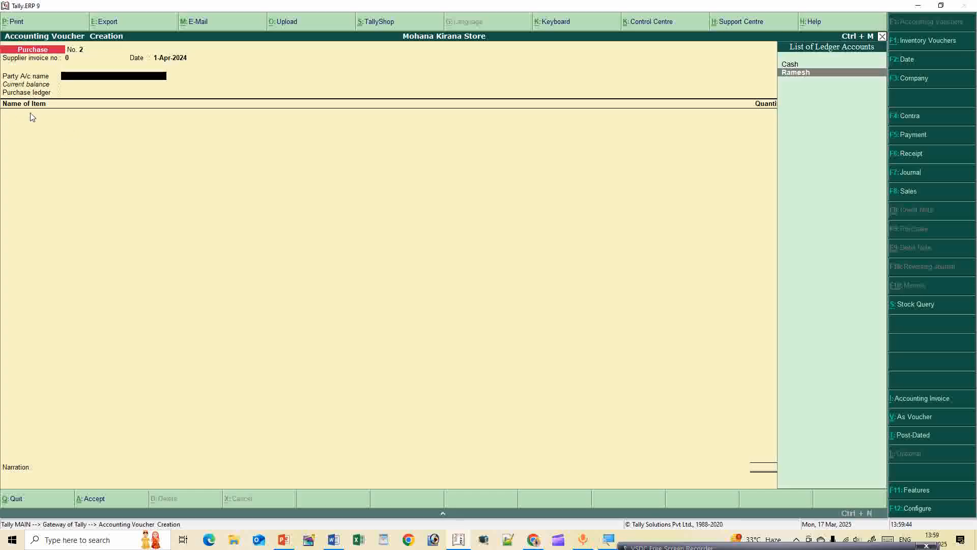
Step: Select the supplier as the party account, accept the default party details, and choose Purchase as the purchase ledger
key("Down")
key("Return")
key("Return")
key("Return")
key("Return")
key("Return")
key("Return")
key("Return")
key("Return")
key("Return")
key("Return")
key("Return")
key("Return")
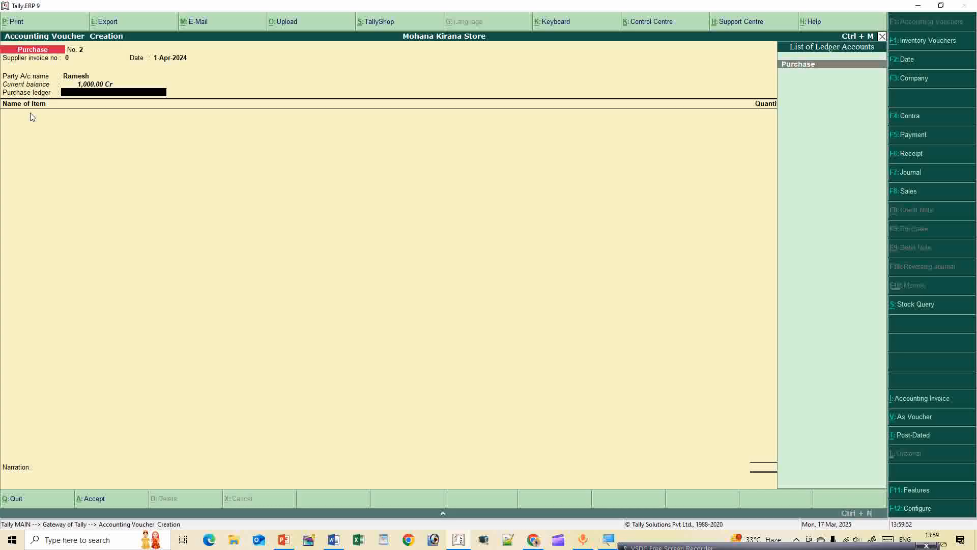
key("Return")
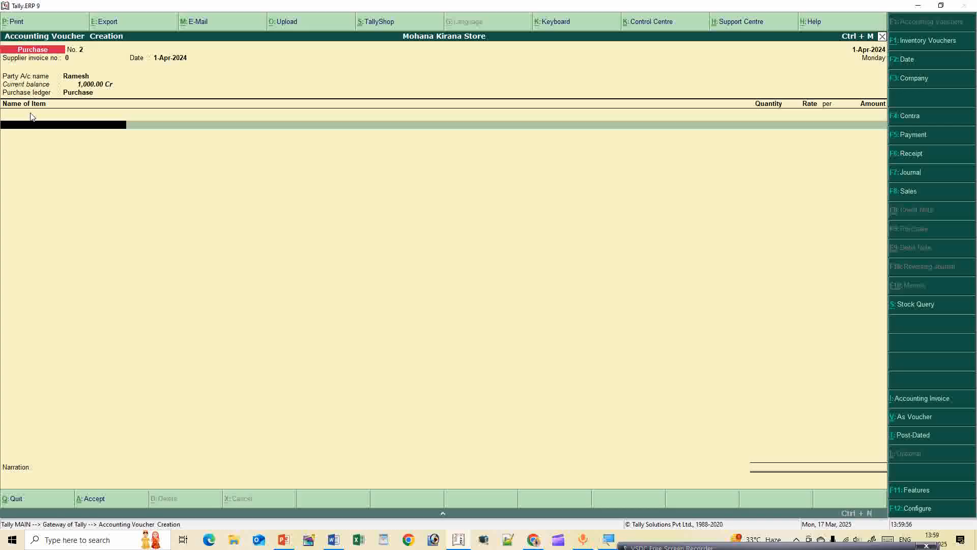
Step: Start creating a stock item from the voucher's item line and name it Mouse, without an alias
key("alt+c")
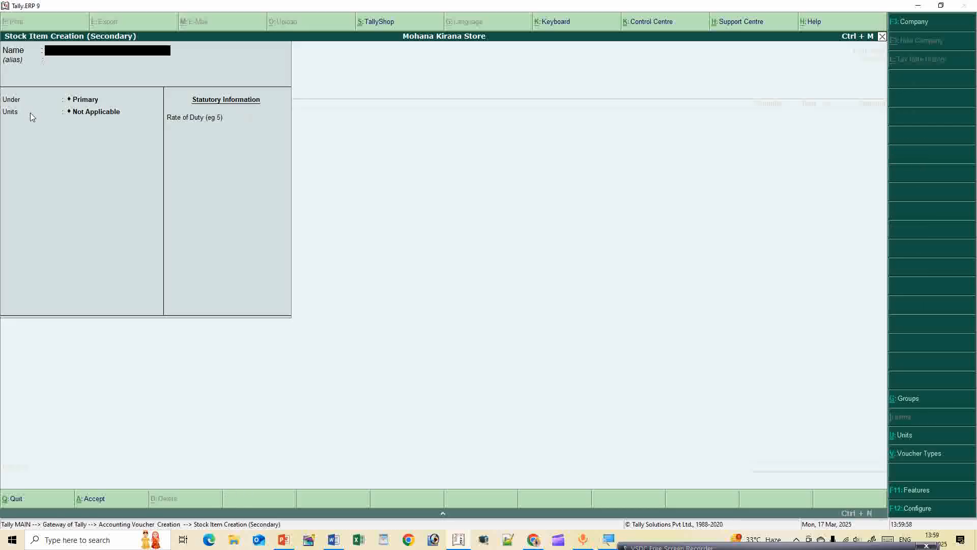
type("Mougan")
key("BackSpace")
key("BackSpace")
key("BackSpace")
type("se")
key("Return")
key("Return")
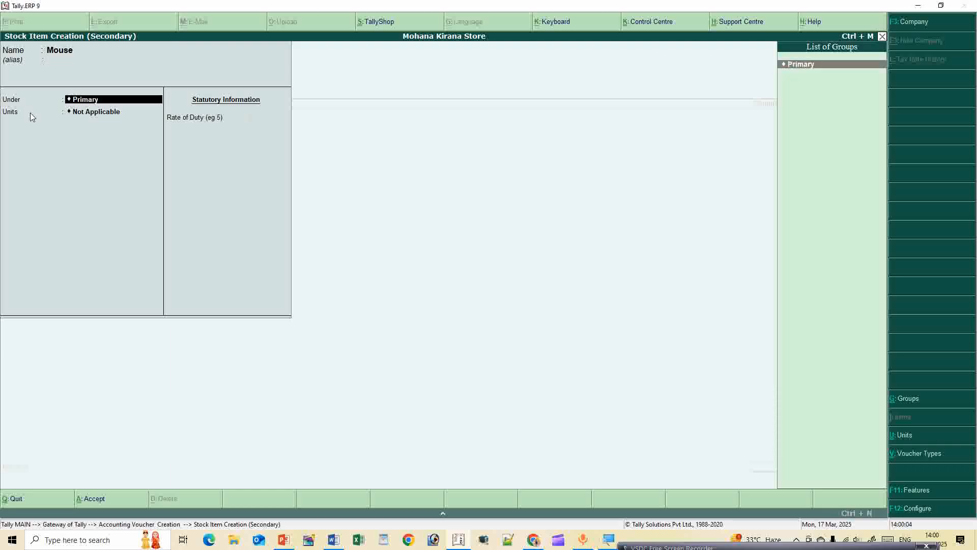
Step: Create a stock group named Hardware with default settings and place the Mouse item under it
key("alt+c")
type("Hardware")
key("Return")
key("Return")
key("Return")
key("Return")
key("Return")
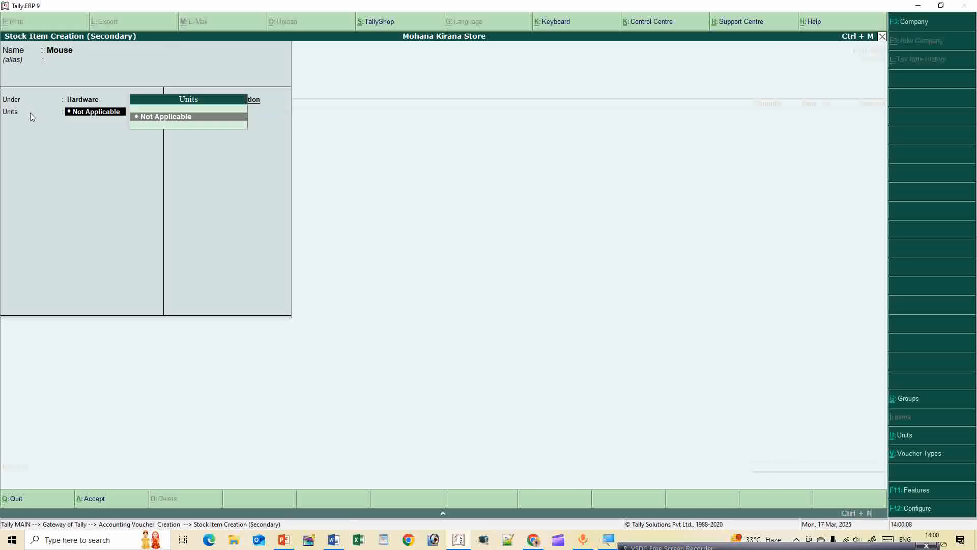
Step: Create the unit pcs, assign it to the Mouse item, and save the item with default settings
key("alt+c")
type("pcs")
key("Return")
key("Return")
key("Return")
key("Return")
key("Return")
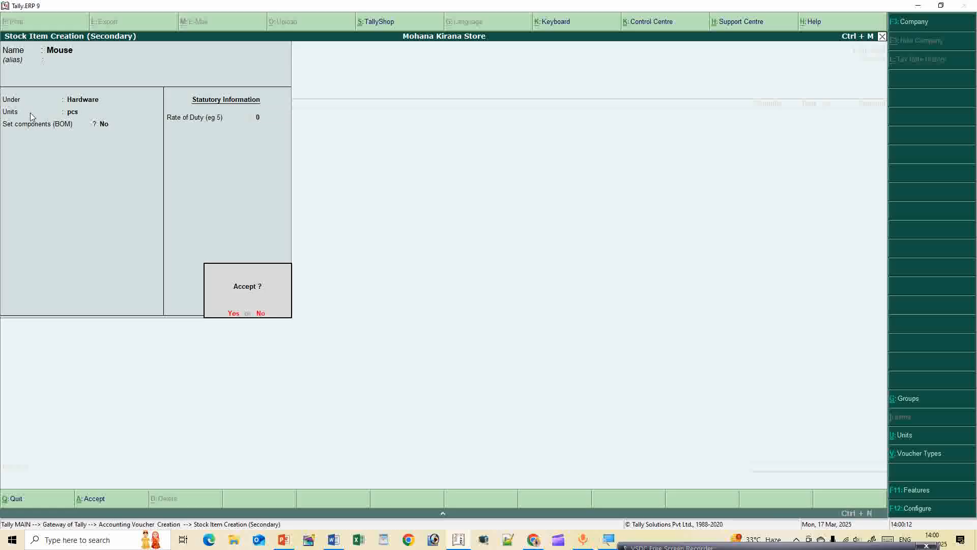
key("Return")
key("Return")
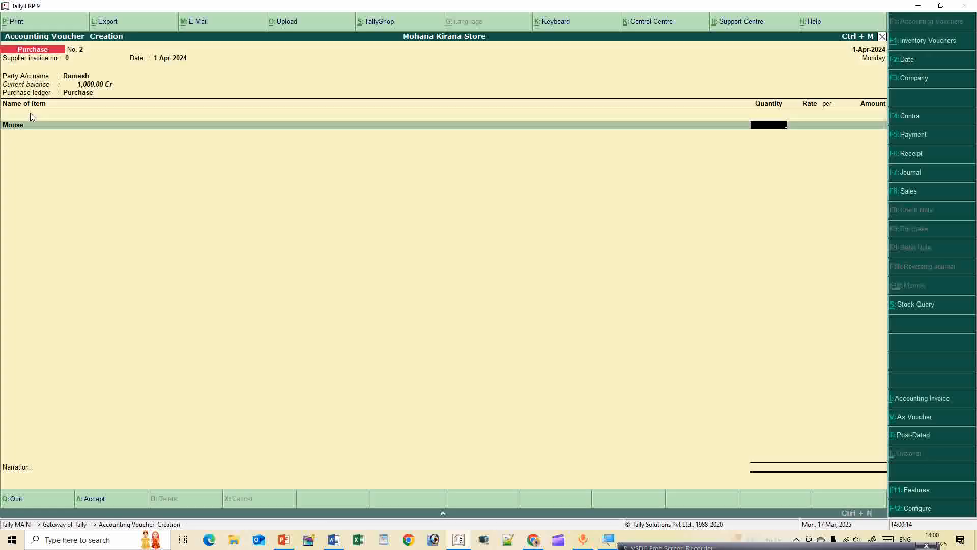
Step: Enter 5 pcs of Mouse at a rate of 250 per piece and end the item list
type("5")
key("Return")
type("250")
key("Return")
key("Return")
key("Return")
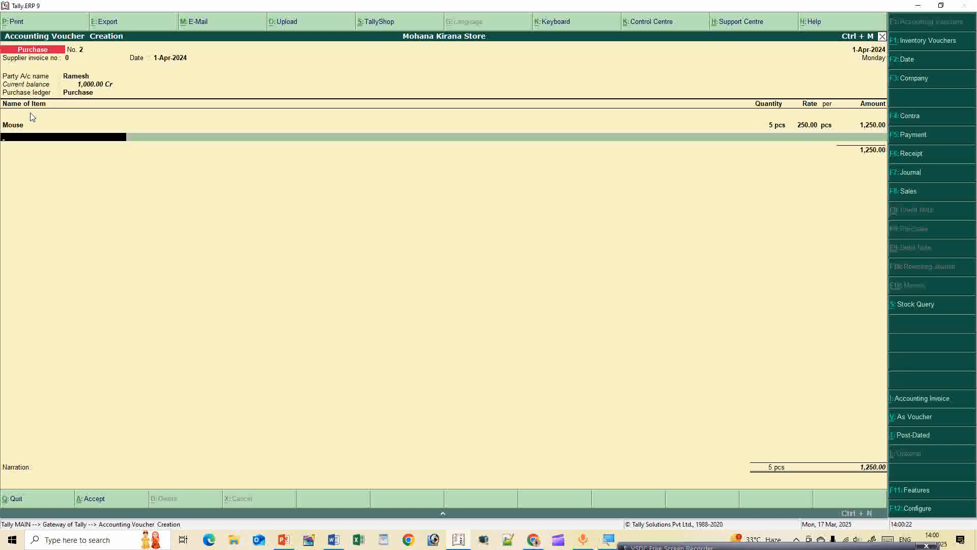
key("Return")
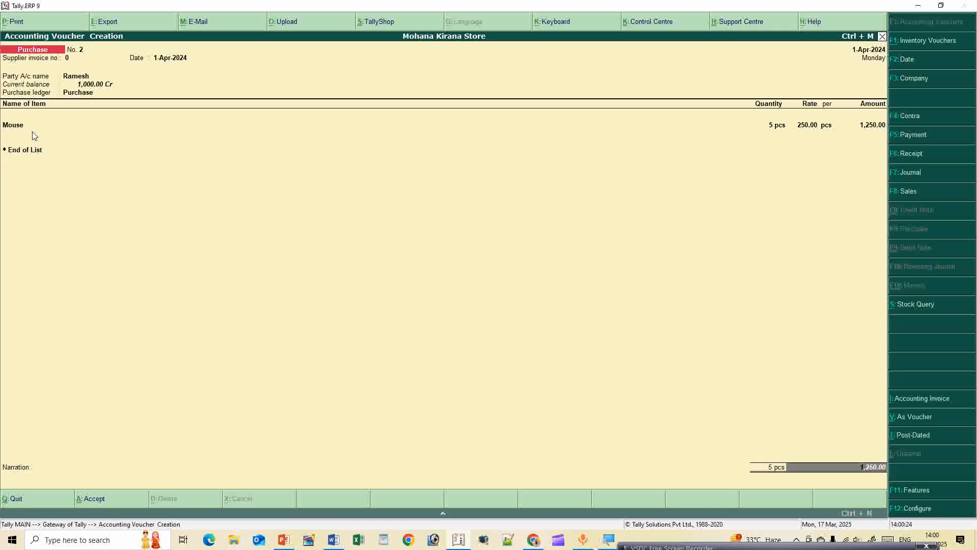